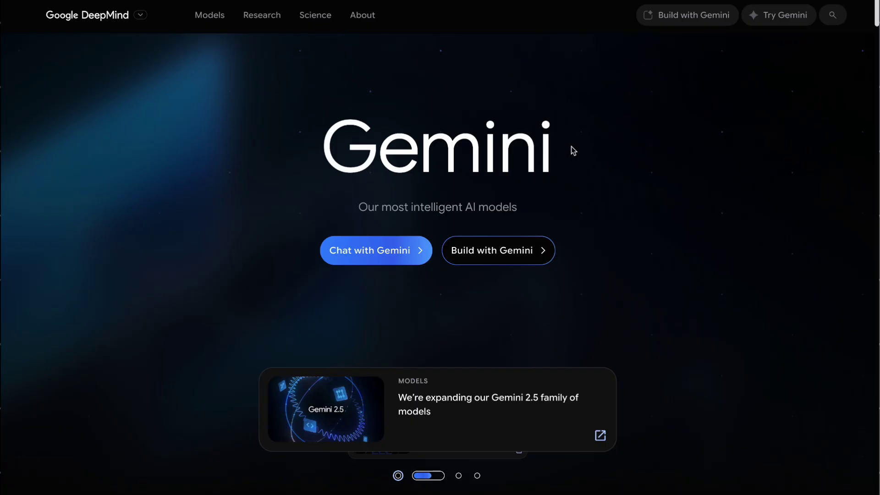
Highlight the word 'Gemini' in the DeepMind page heading, then clear the highlight.
drag(571, 147, 324, 110)
click(657, 167)
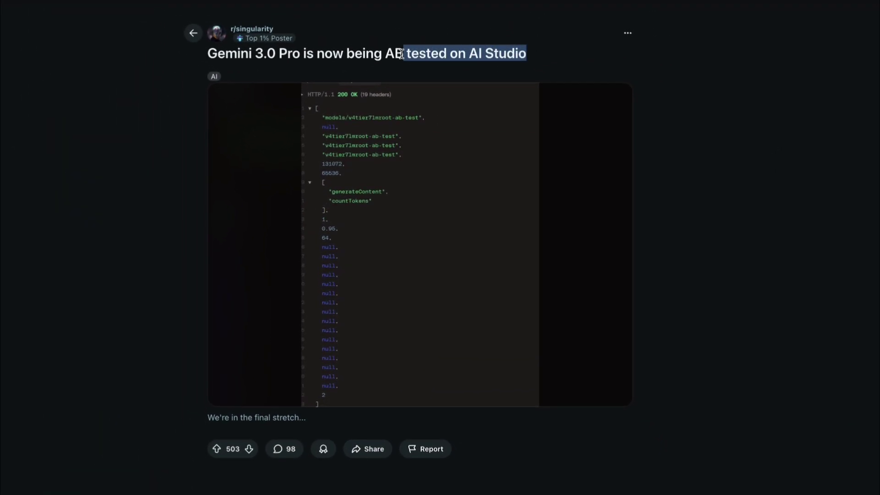
Clear the highlight on the AI Studio A/B test post title.
click(197, 53)
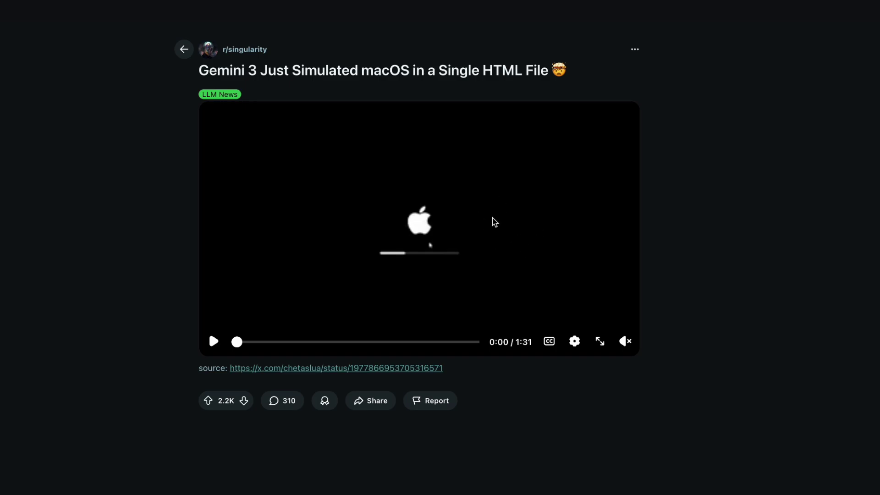
Play the macOS simulation video and skip ahead past 0:25 to the Sketch window part.
click(290, 267)
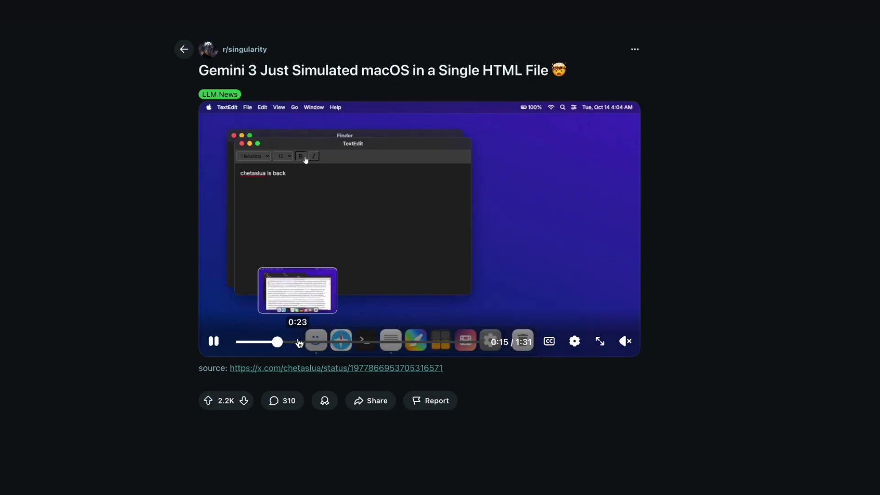
click(304, 341)
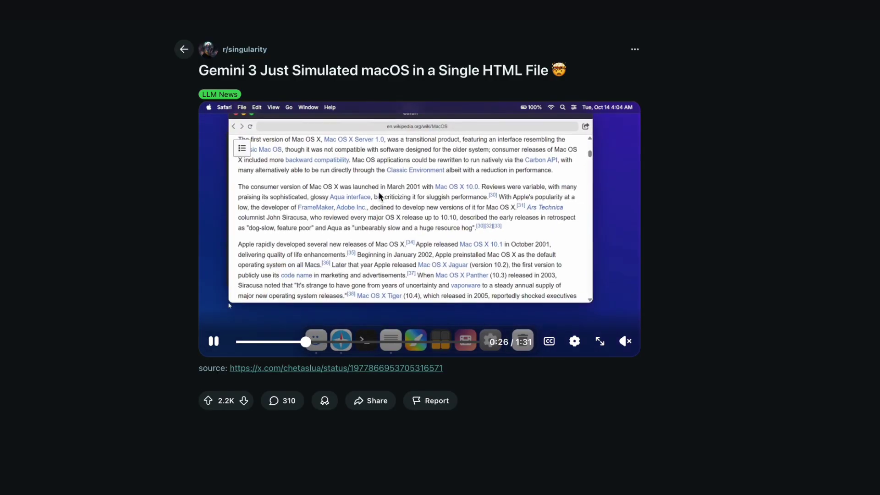
drag(308, 341, 355, 342)
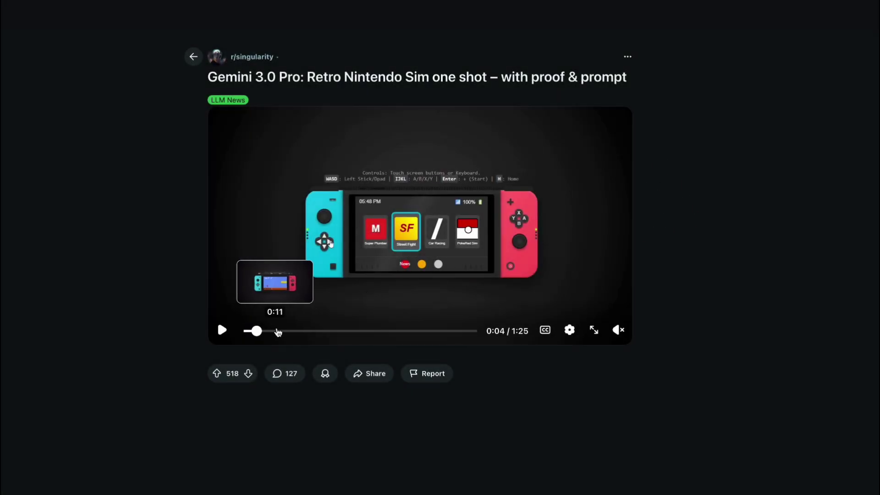
Jump through the Nintendo sim video's Mario and fighting games, pausing on Pallet Town.
click(280, 331)
click(294, 332)
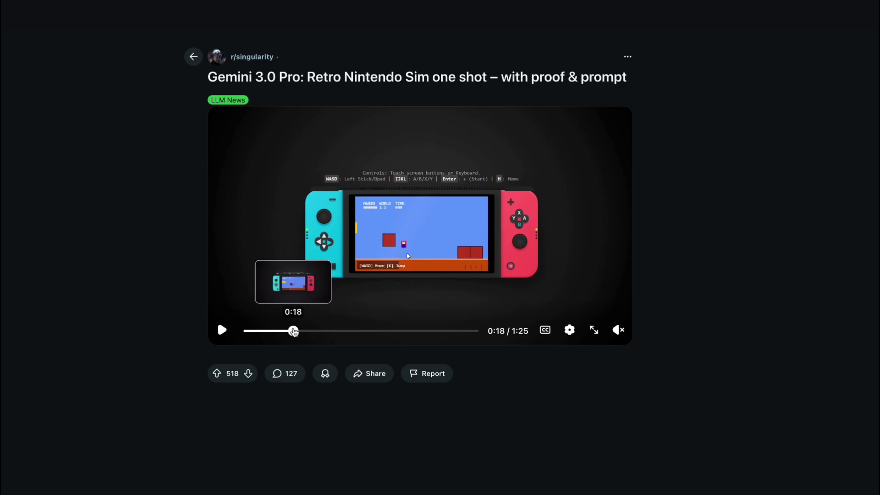
click(336, 330)
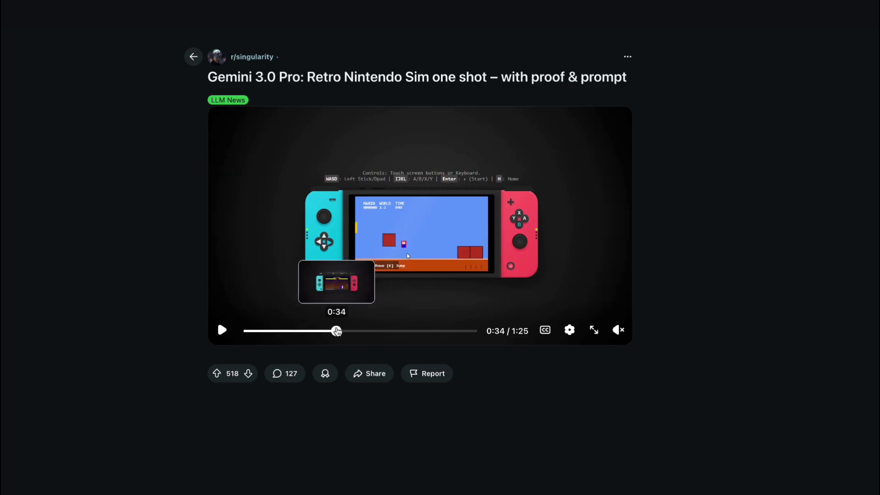
click(399, 295)
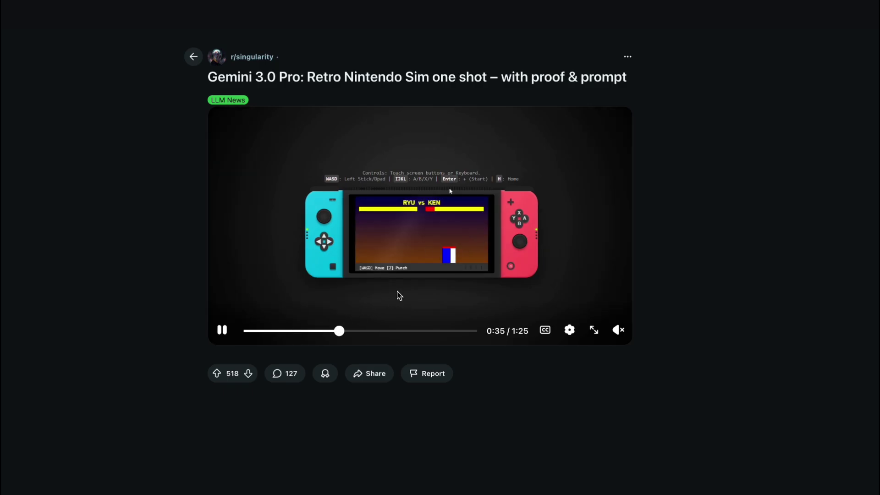
click(400, 330)
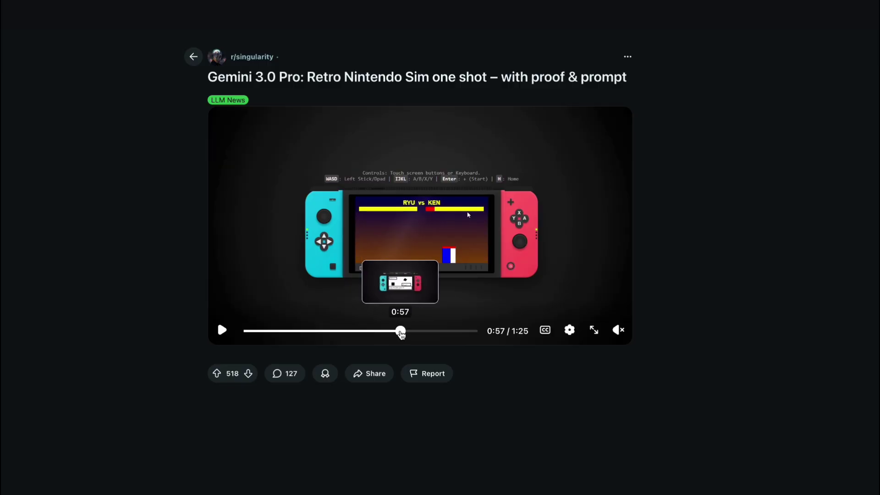
click(430, 302)
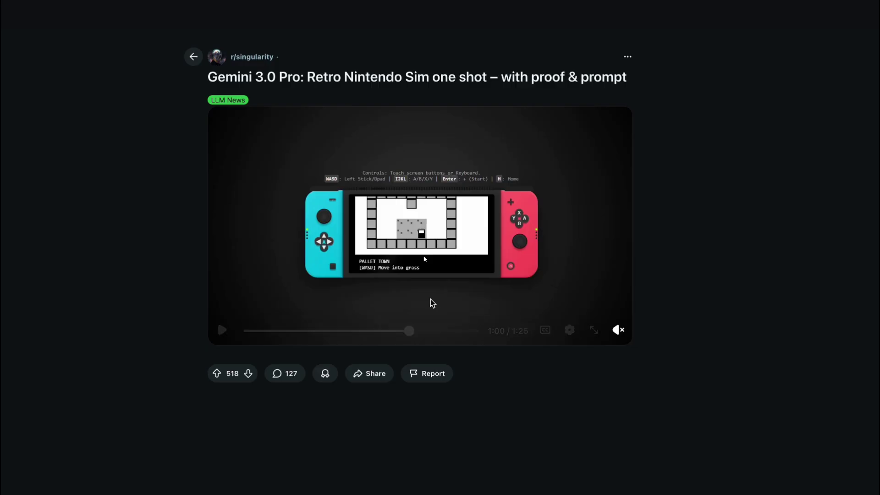
click(430, 303)
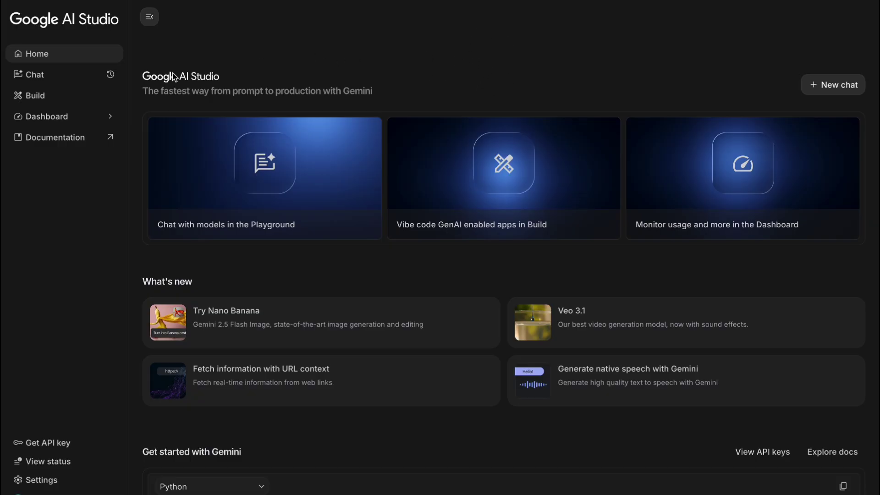
Start a Chat prompt and open the model list from the Gemini 2.5 Pro card.
mouse_move(36, 75)
click(61, 77)
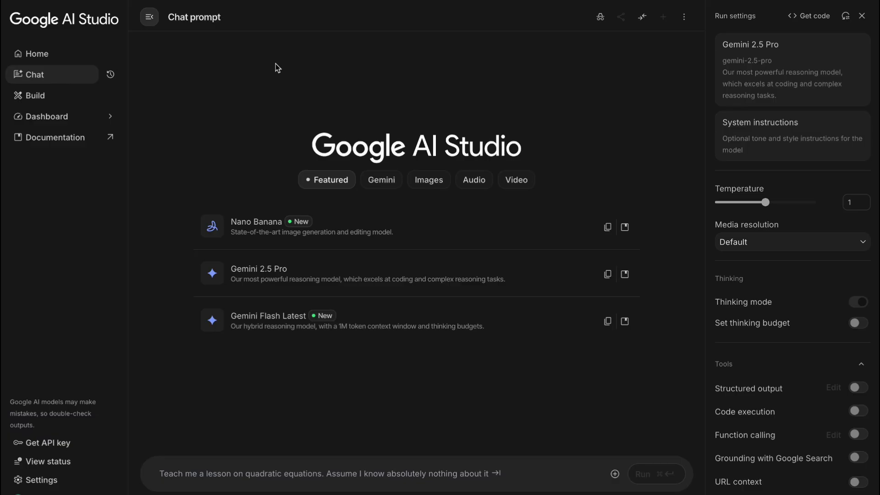
click(789, 83)
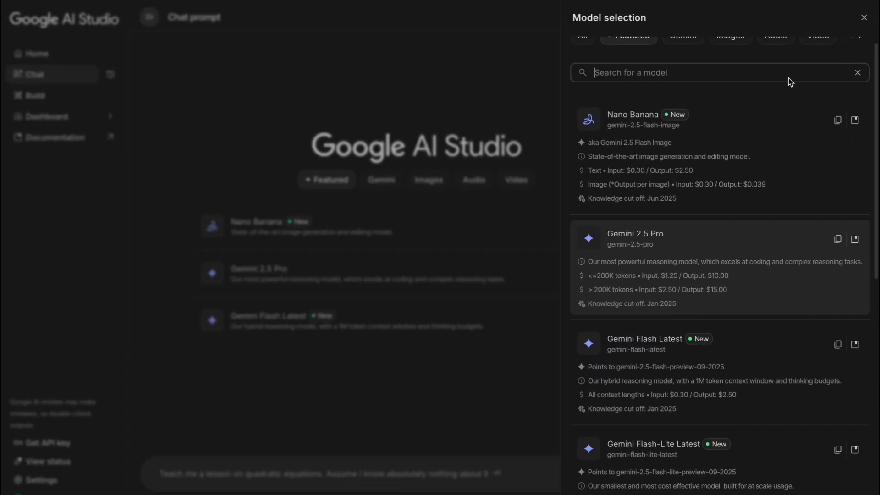
scroll(702, 187, down, 1)
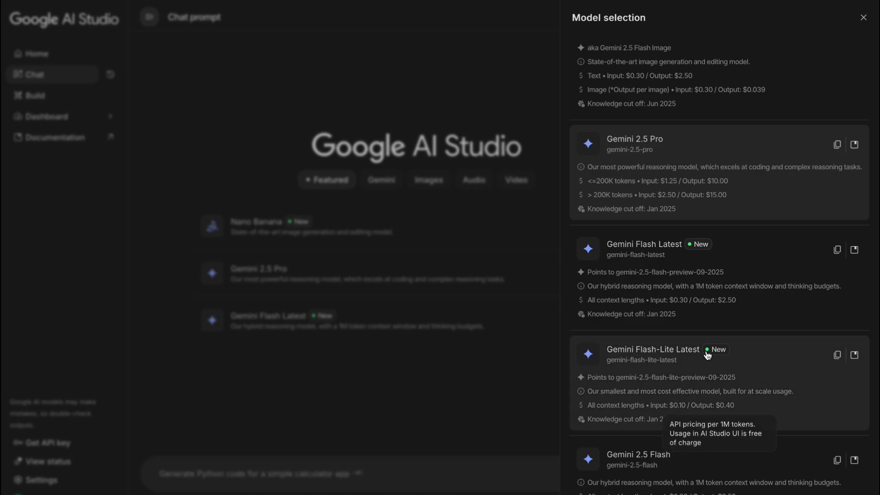
scroll(690, 430, up, 2)
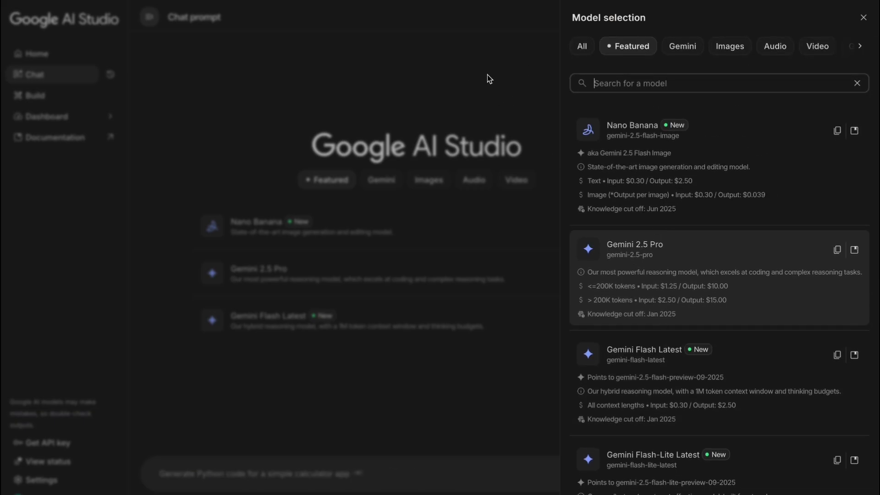